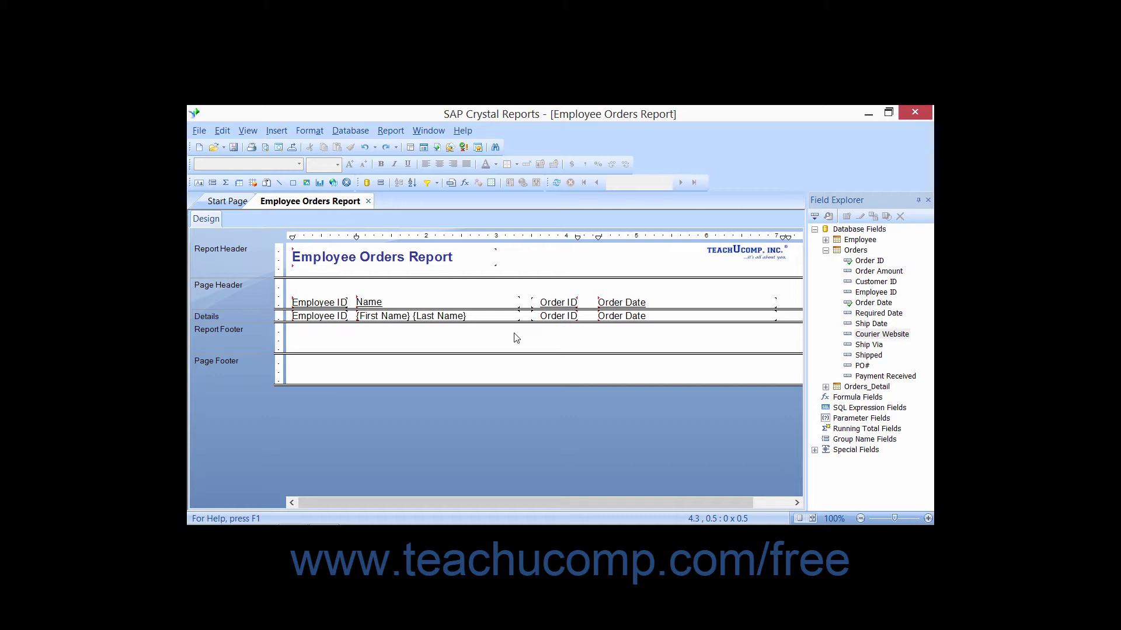
Step: Draw a vertical line in the Page Header between the Order ID and Order Date headings
left_click(279, 132)
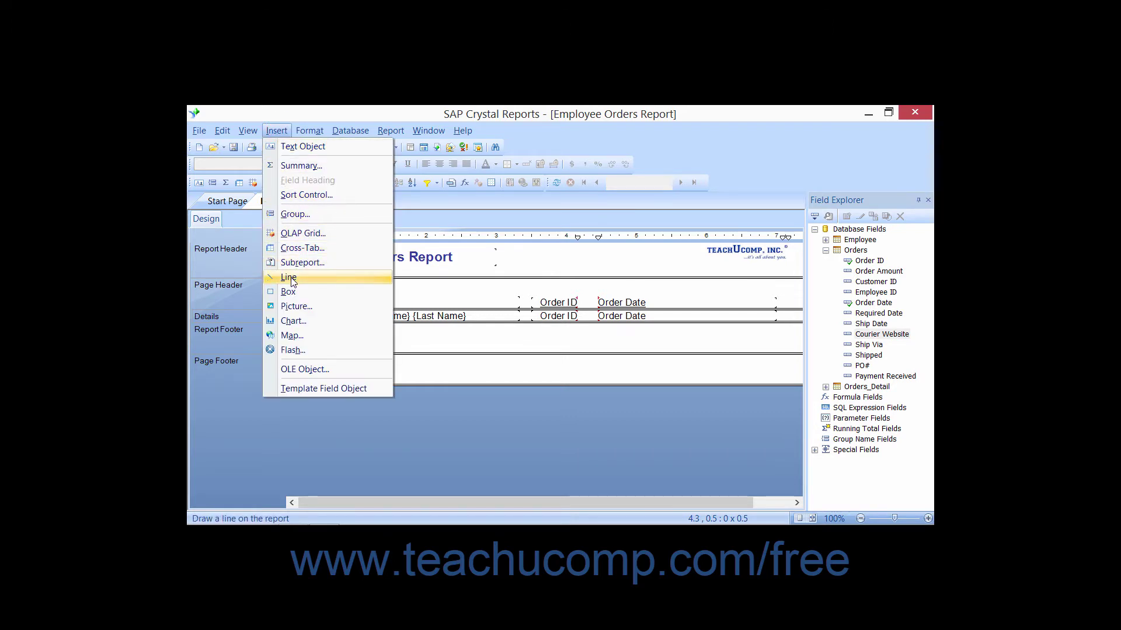
left_click(279, 131)
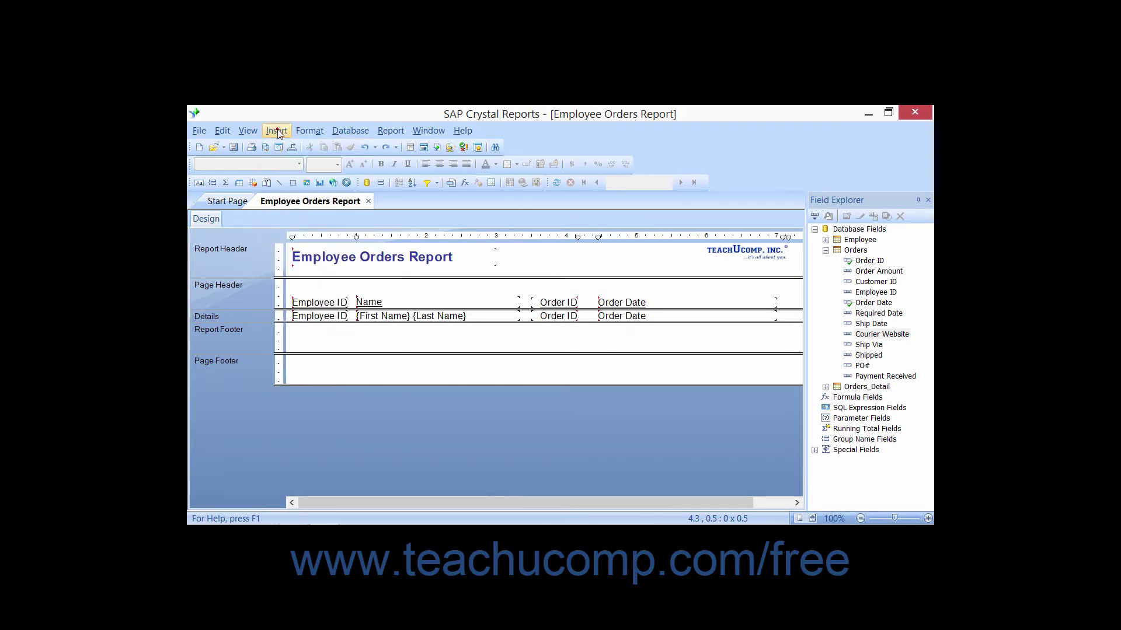
left_click(281, 183)
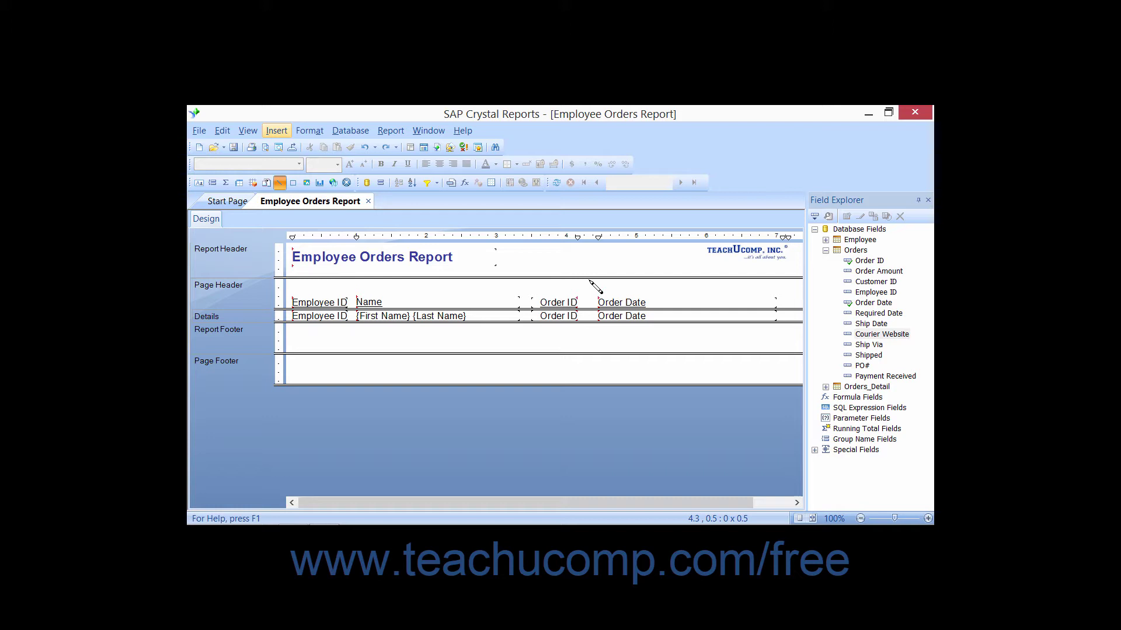
left_click_drag(589, 282, 590, 304)
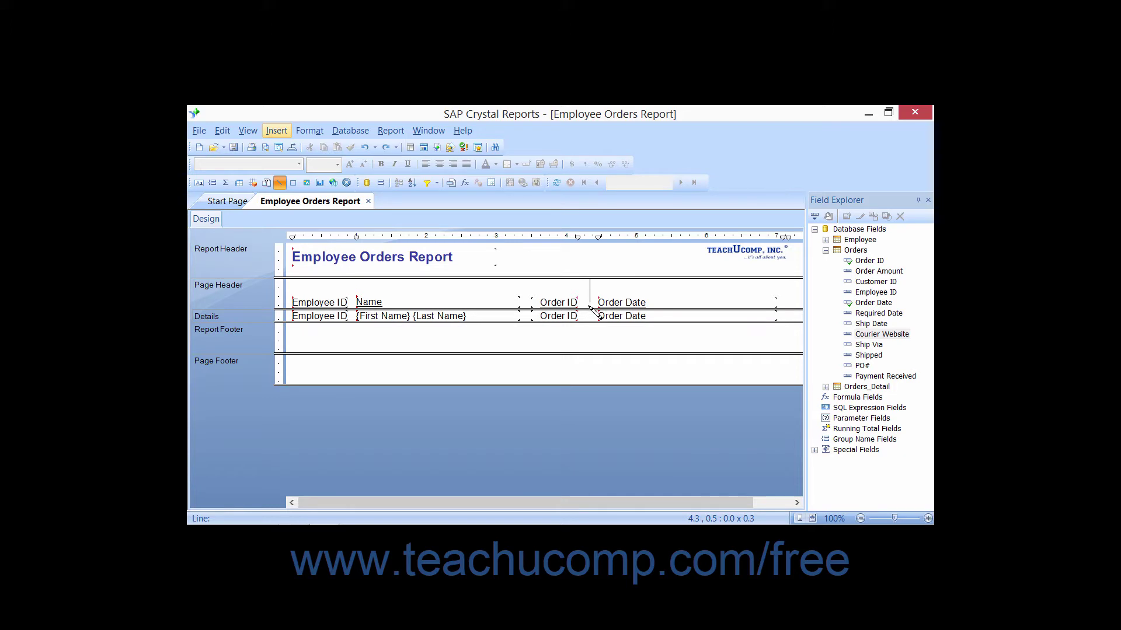
left_click_drag(589, 304, 605, 322)
Step: Nudge the line into place between the headings and shorten it from the top to span only the heading row
left_click(590, 289)
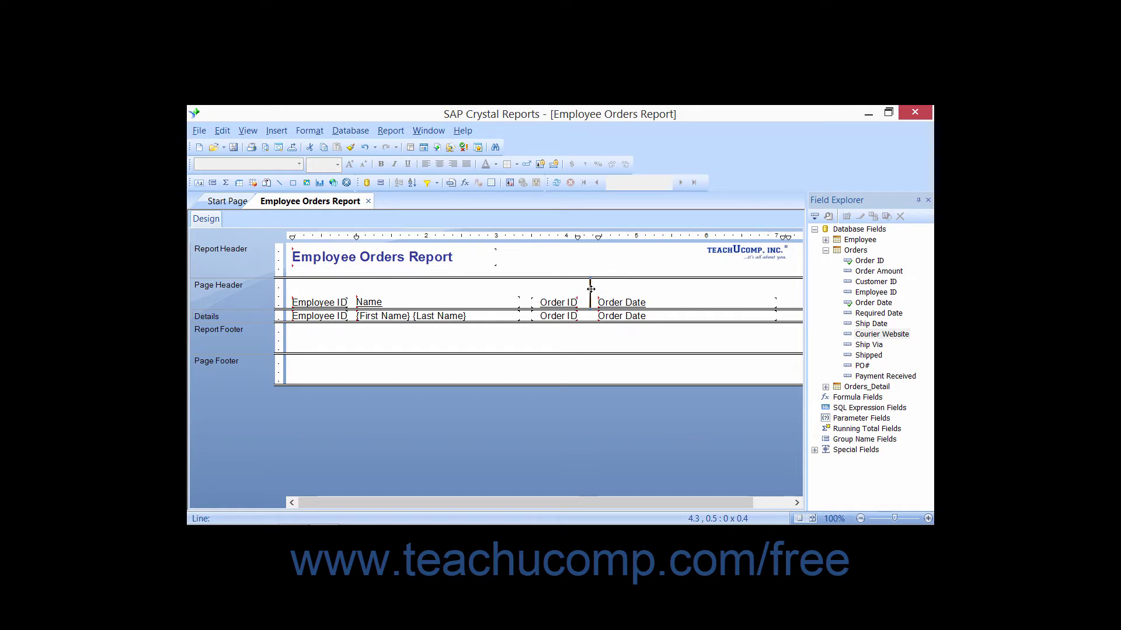
left_click_drag(591, 288, 580, 290)
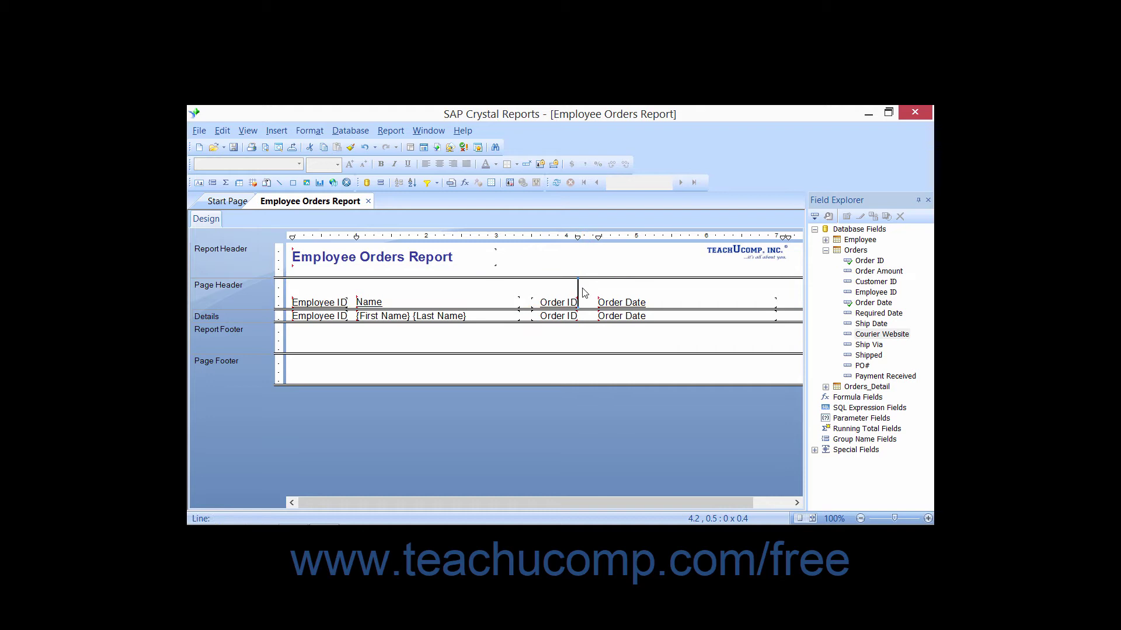
left_click(576, 286)
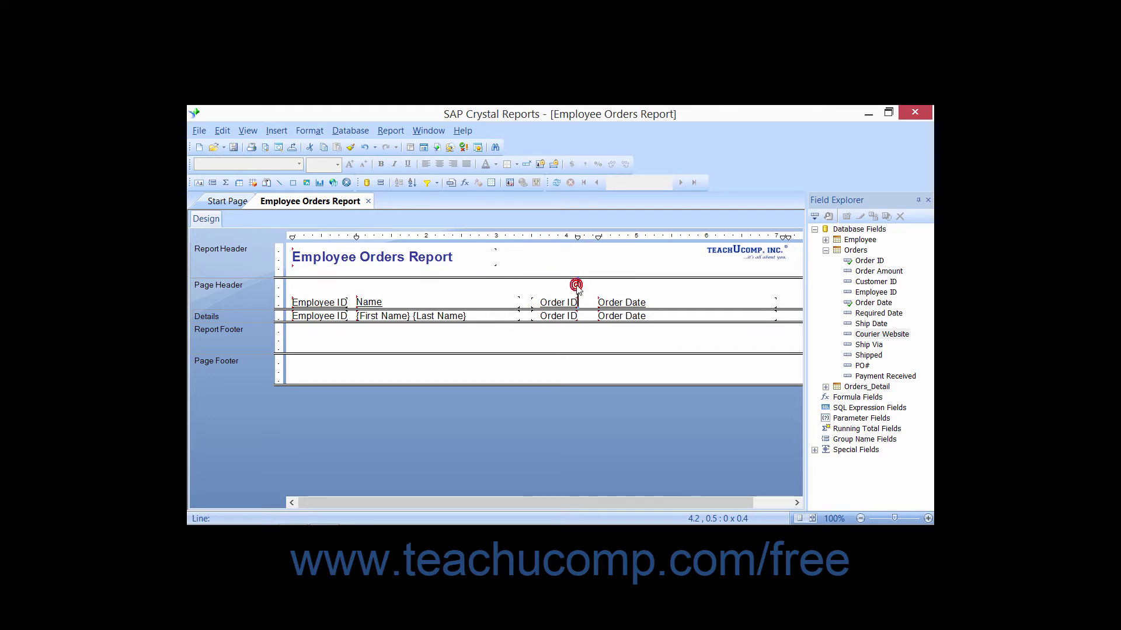
left_click_drag(576, 286, 587, 291)
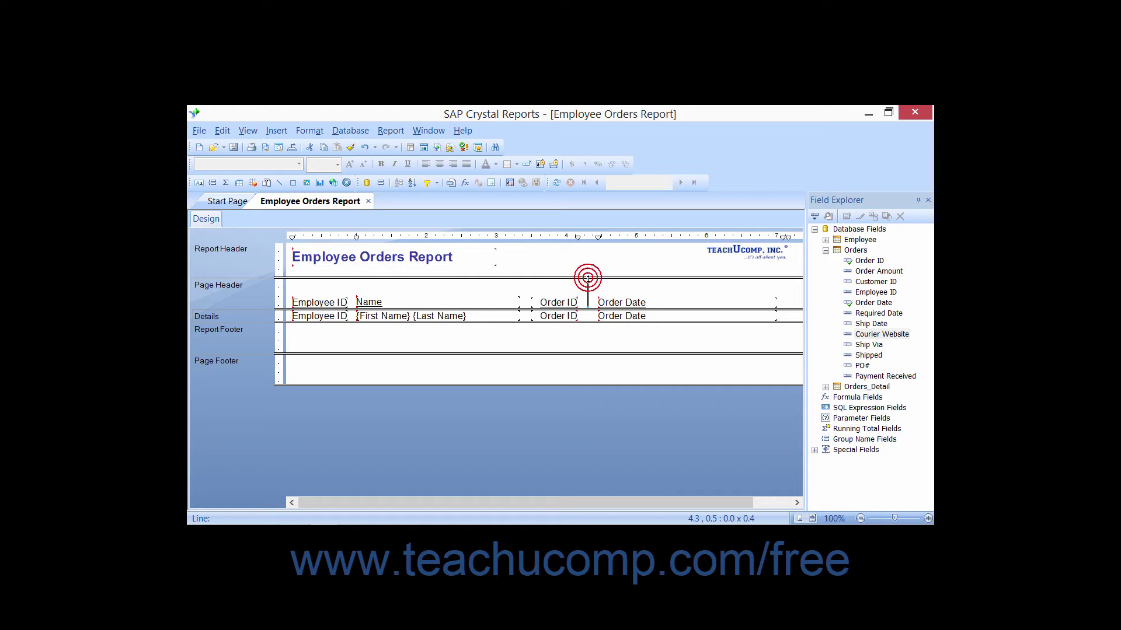
left_click_drag(587, 277, 587, 297)
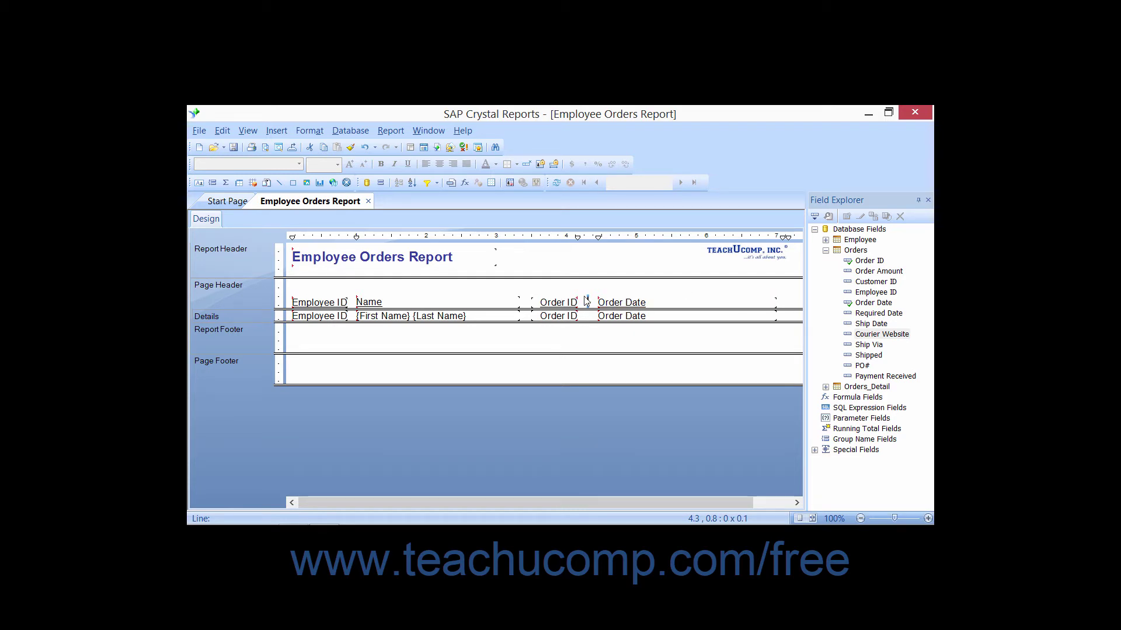
Step: Bring up the Format Line editor for the divider line from its right-click menu
right_click(587, 301)
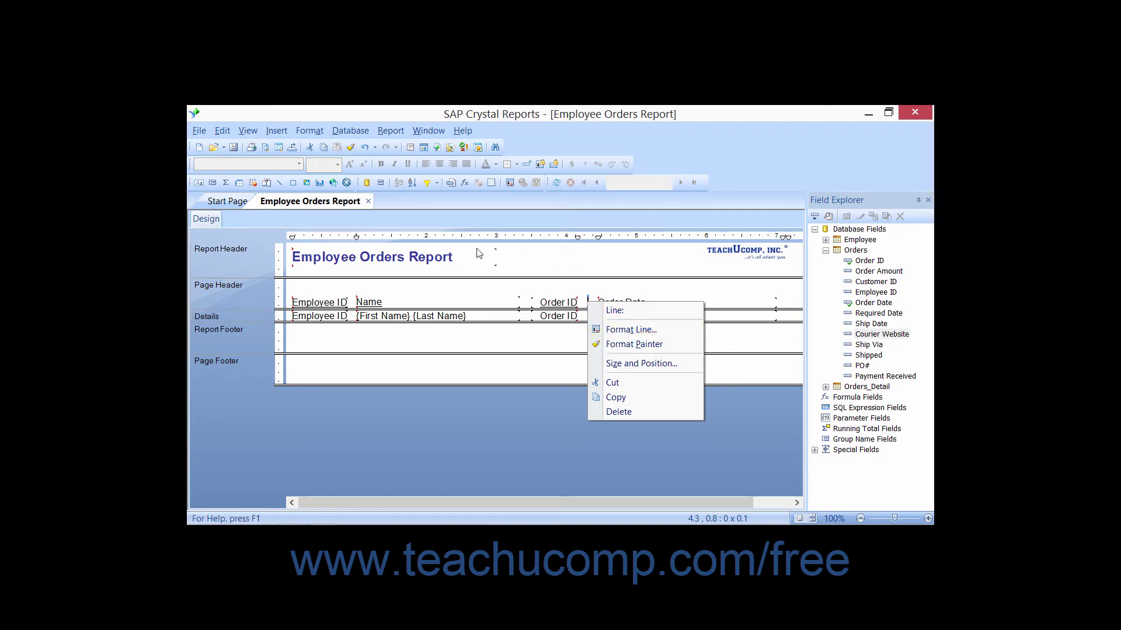
left_click(318, 132)
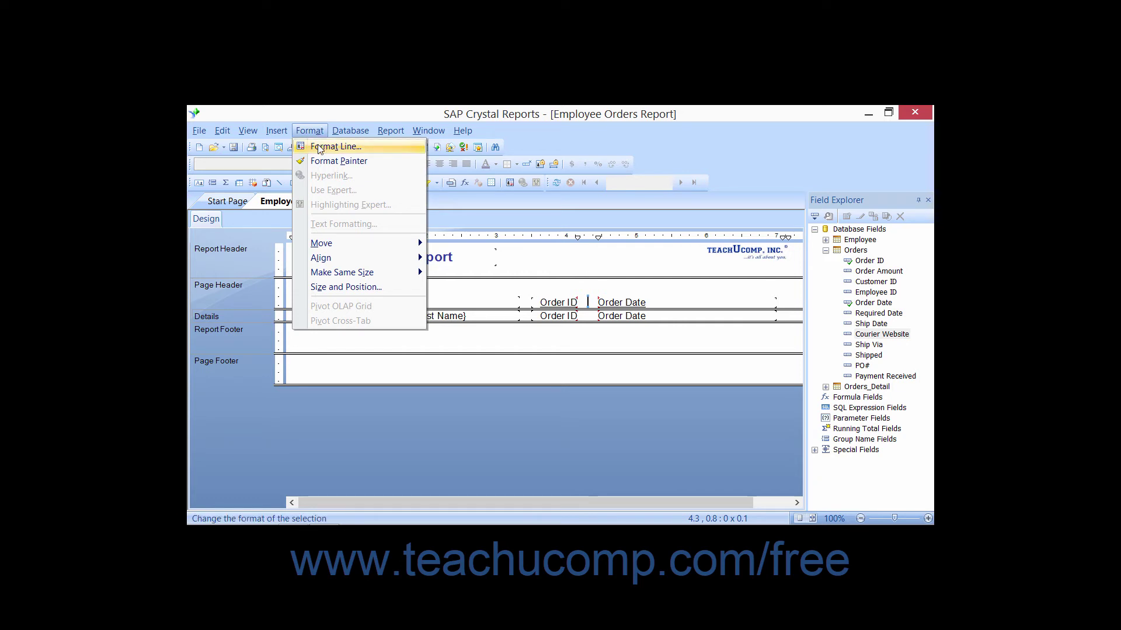
left_click(319, 147)
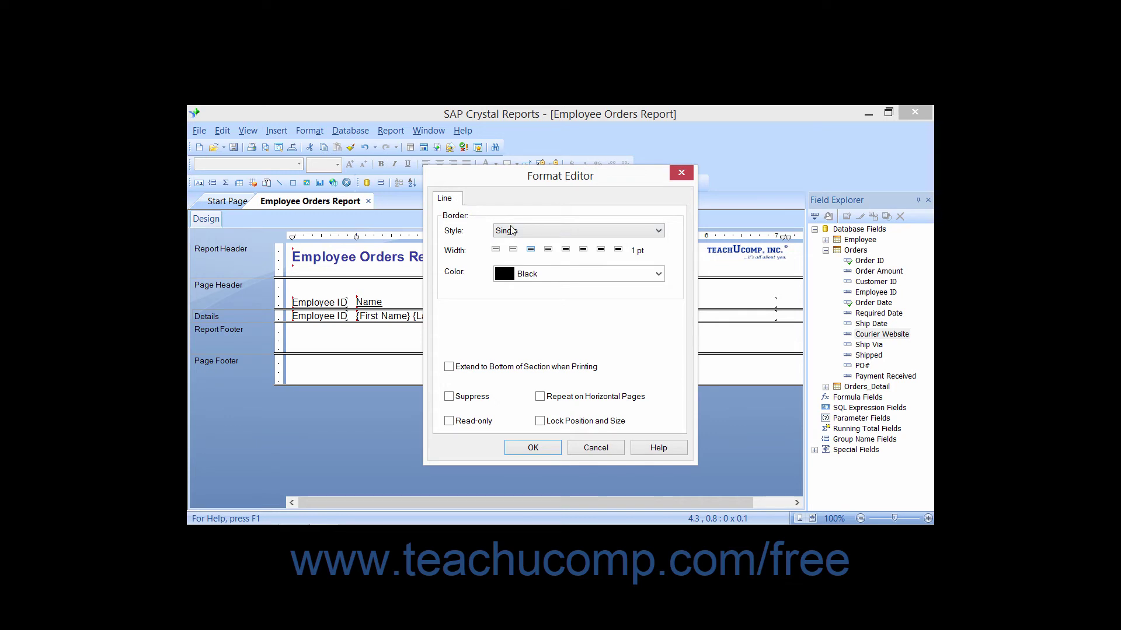
Step: Keep the Single style and set the line to 3 pt width in Navy
left_click(659, 230)
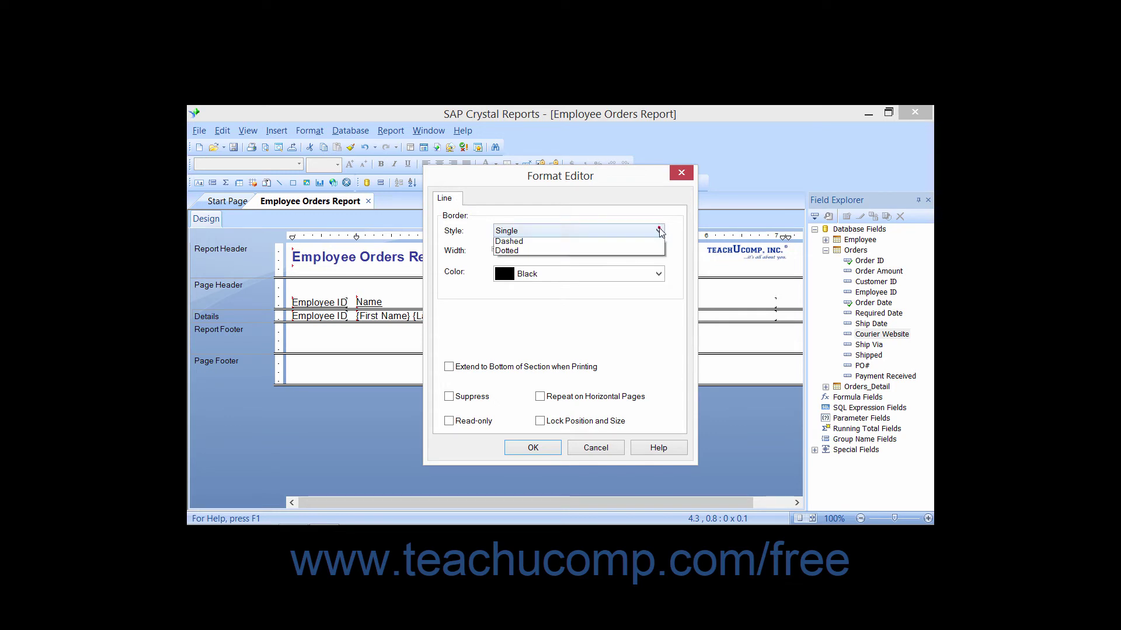
left_click(663, 233)
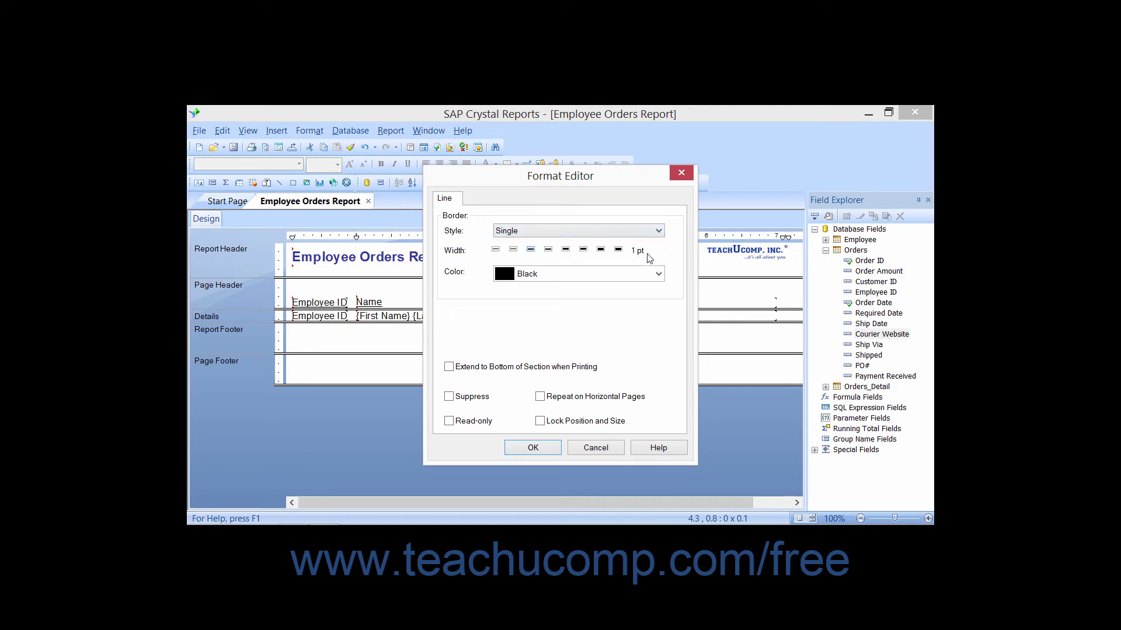
left_click(601, 251)
left_click(663, 275)
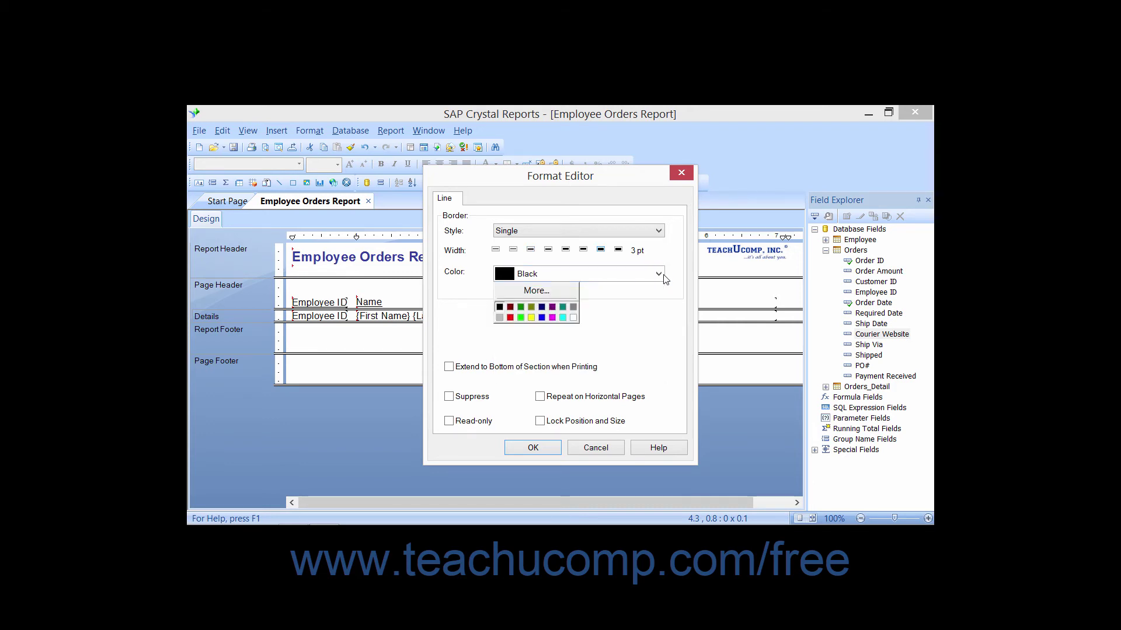
left_click(542, 307)
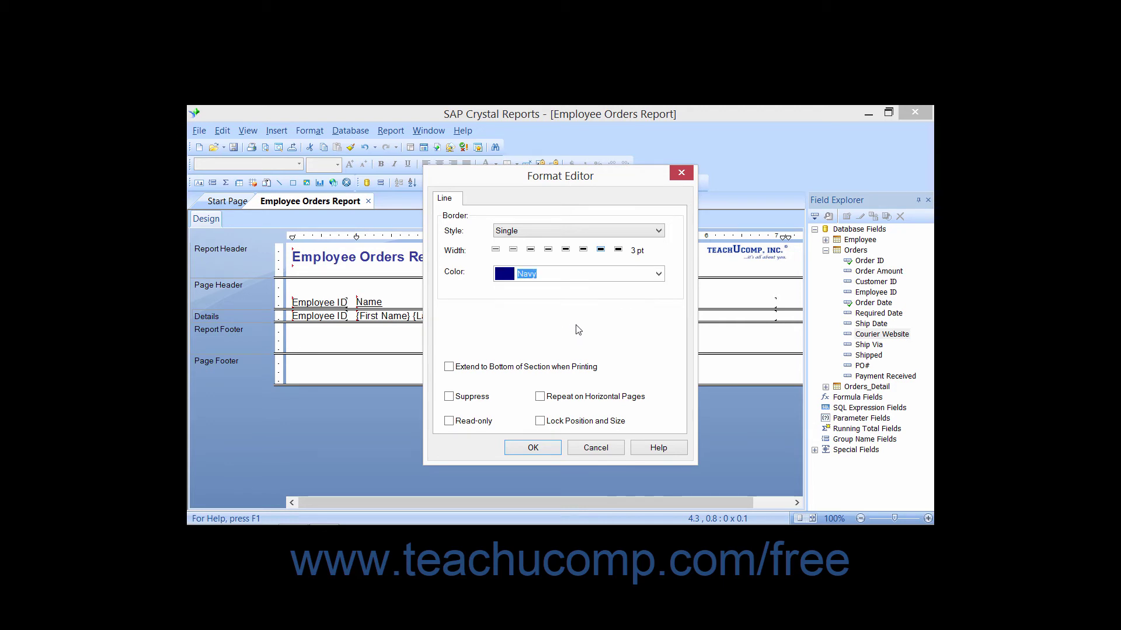
Step: Enable Extend to Bottom of Section when Printing, leaving Suppress, Repeat, Read-only and Lock off after trying them
left_click(449, 367)
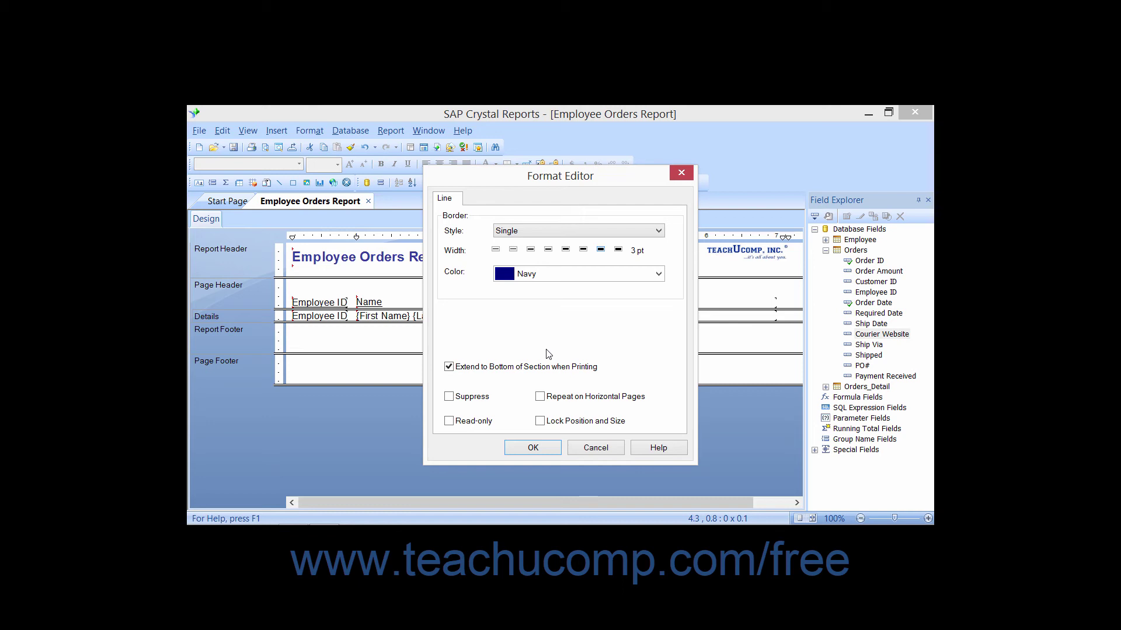
left_click(501, 397)
left_click(503, 399)
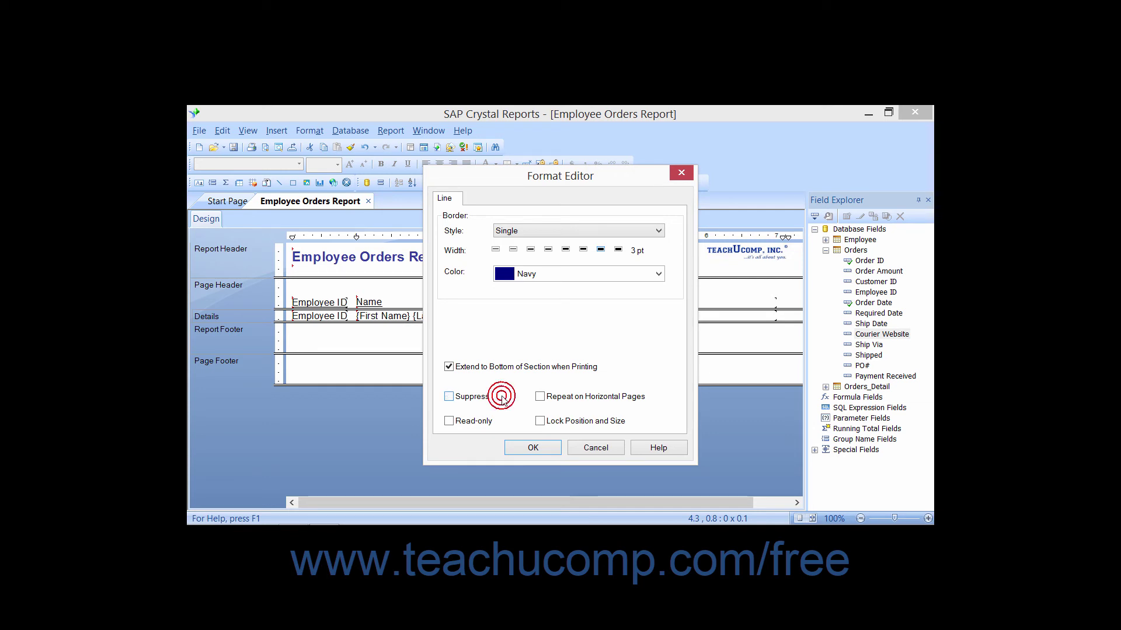
left_click(547, 403)
left_click(547, 402)
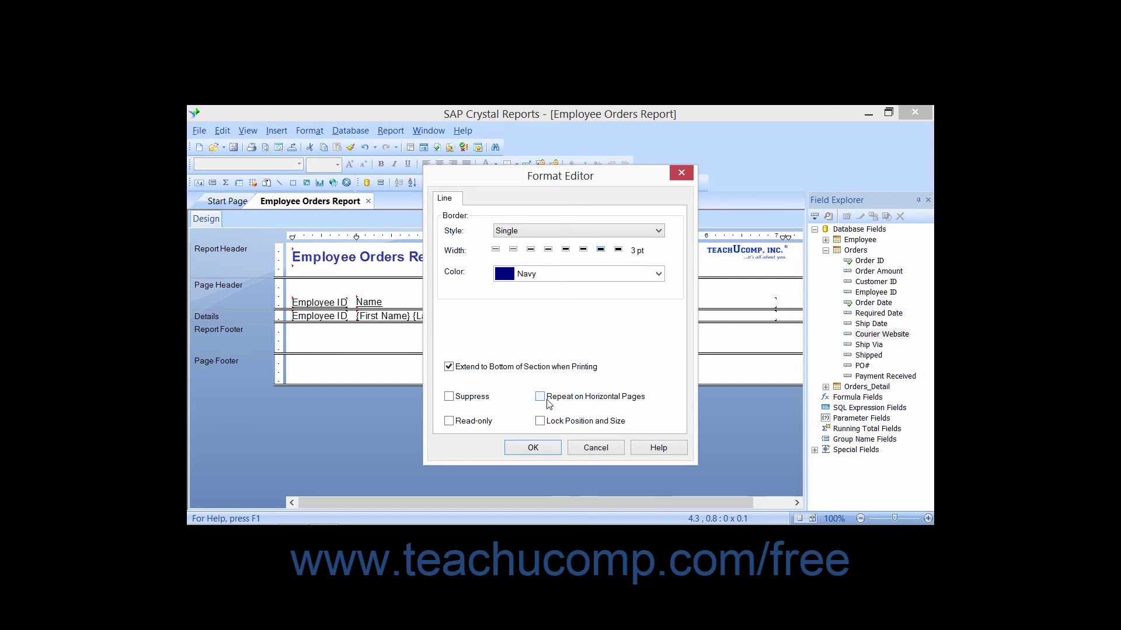
left_click(474, 427)
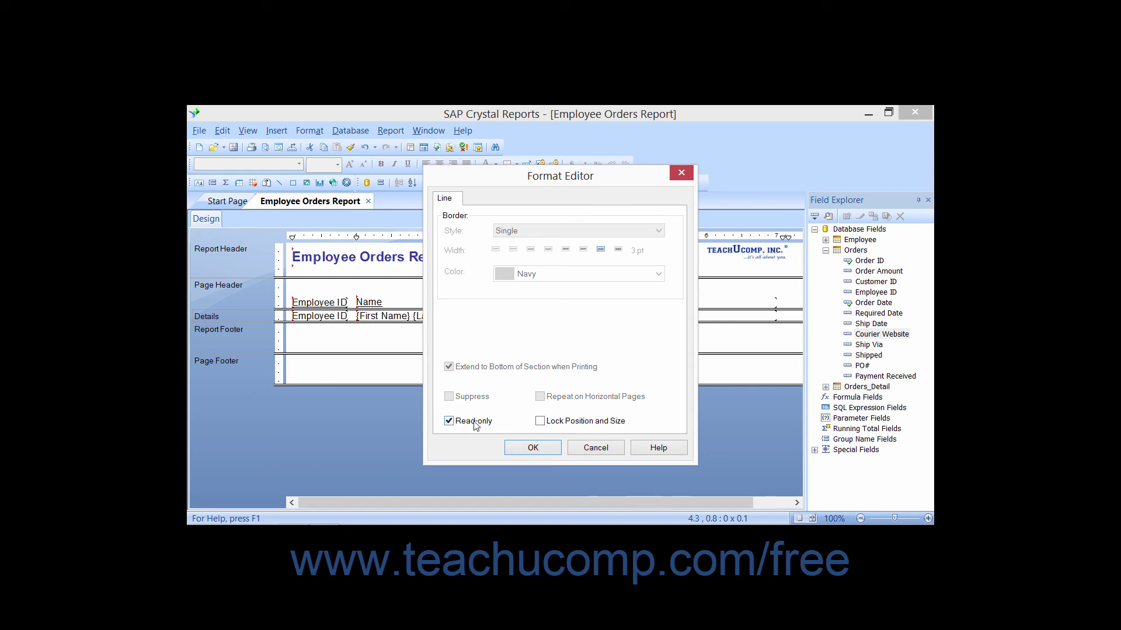
left_click(476, 426)
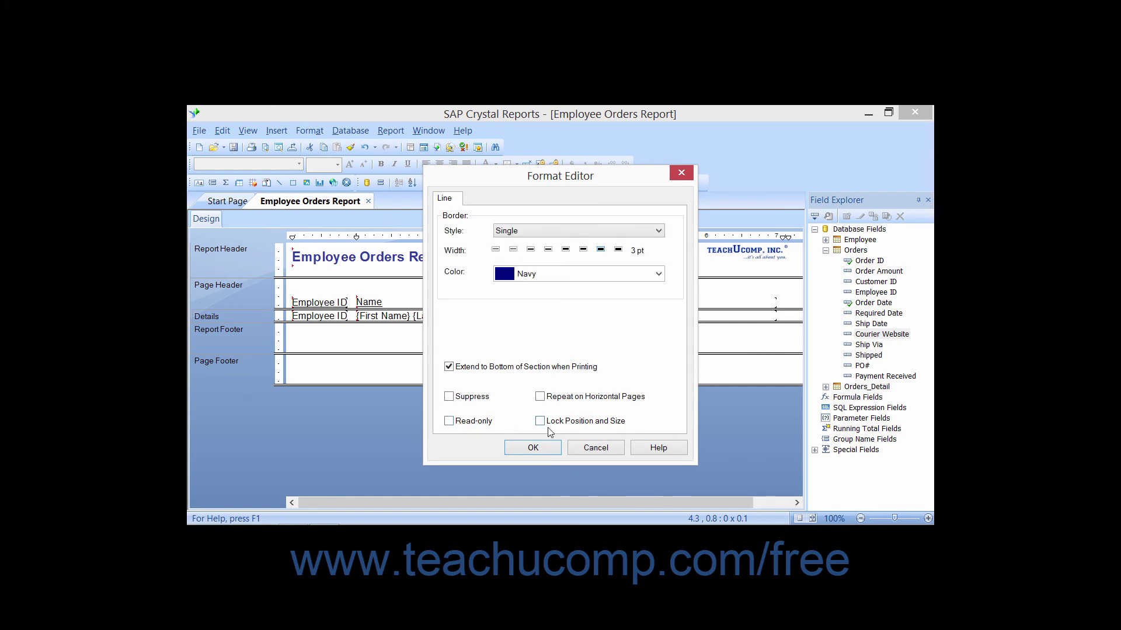
left_click(570, 426)
left_click(570, 423)
Step: Confirm the line formatting with OK to return to the design view
left_click(534, 449)
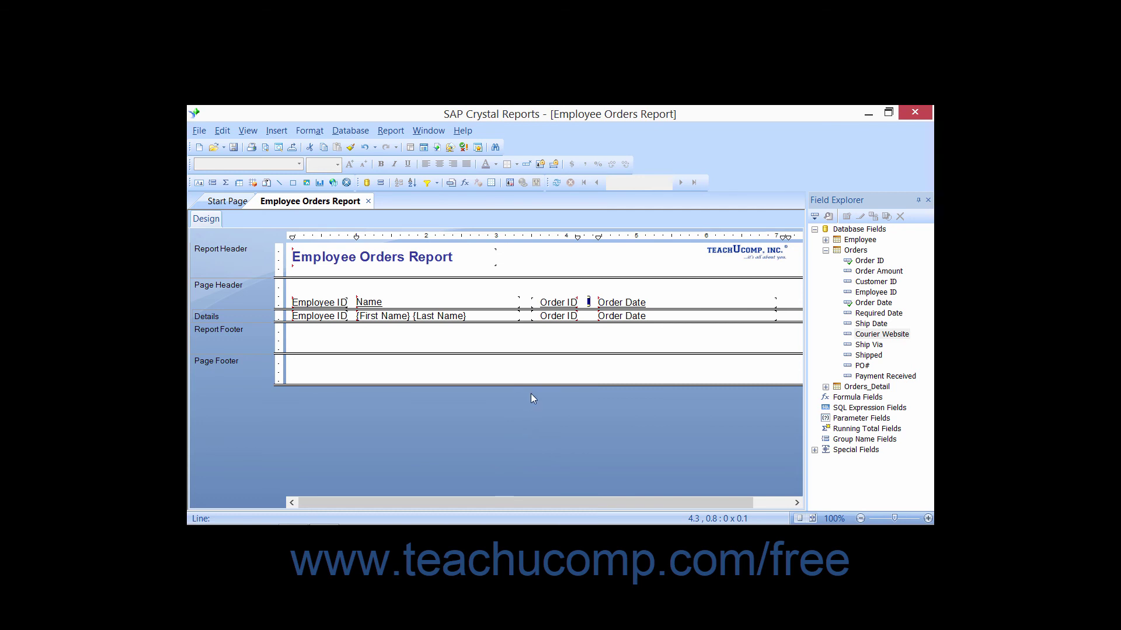